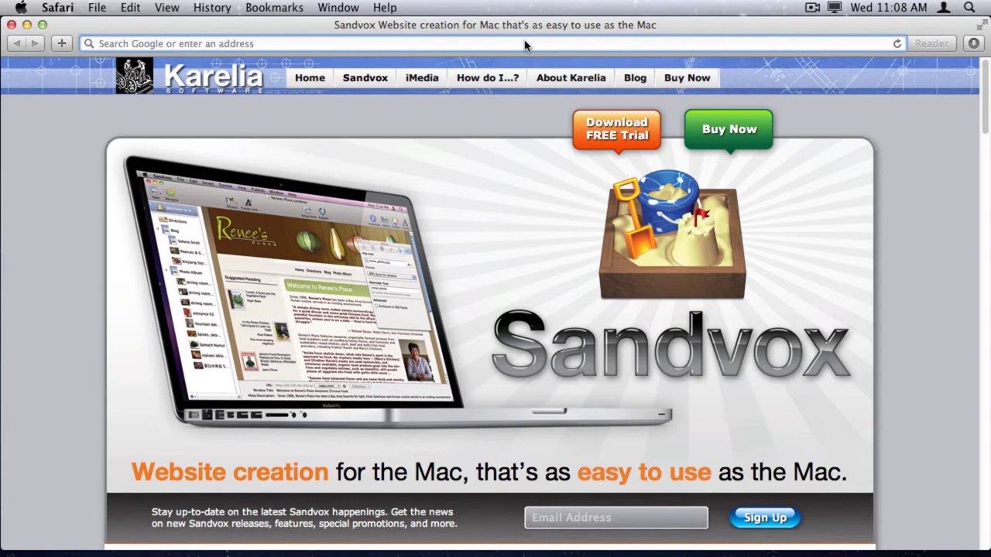
Load the old Renee's Place Welcome page from web.me.com/karelia/extract/Welcome.html in Safari
text(http://web.me.com/karelia/extract/Welcome.html)
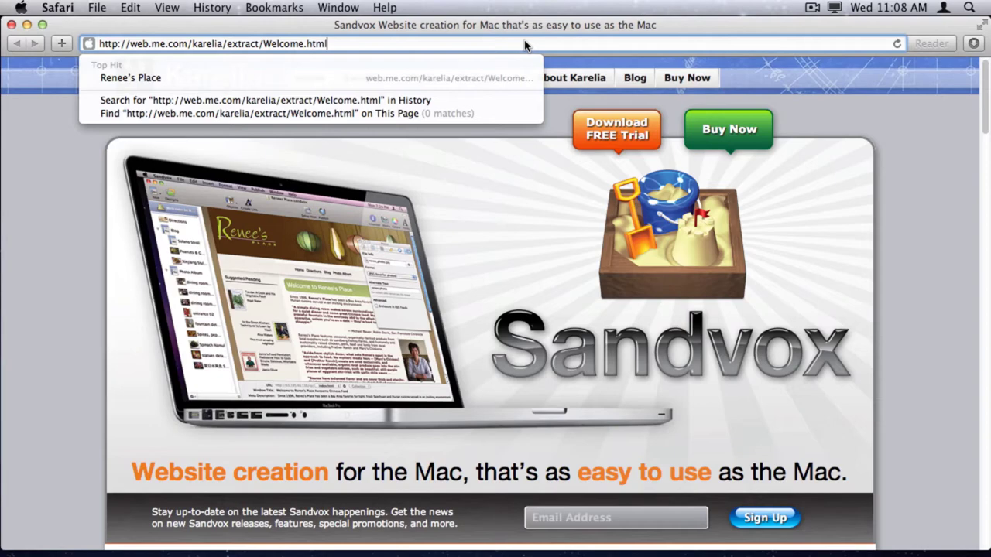
key(Return)
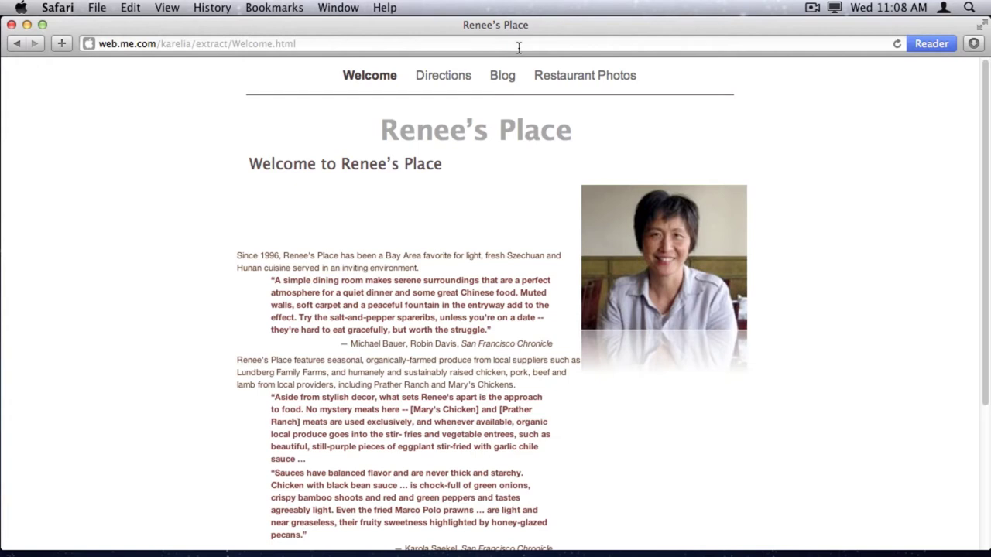
click(456, 77)
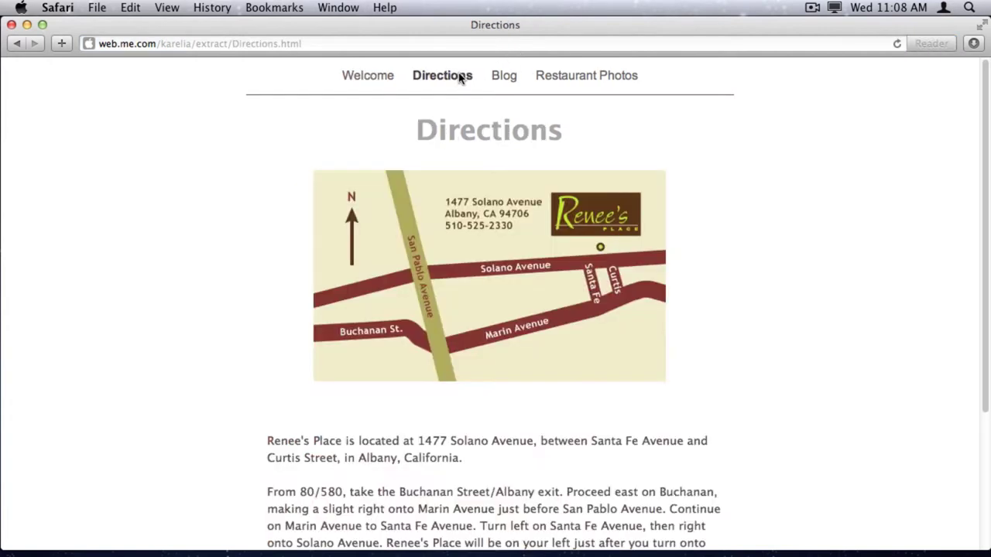
click(504, 77)
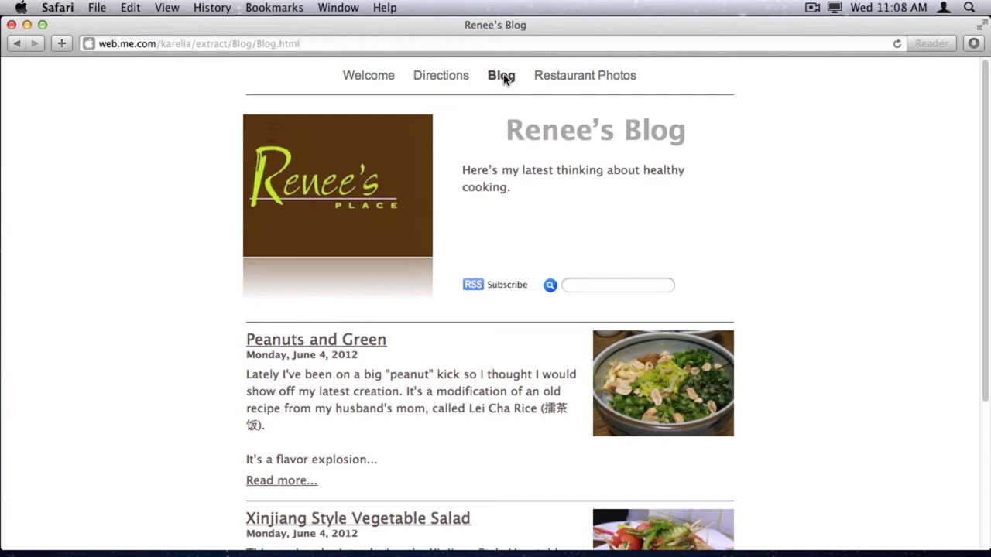
click(549, 77)
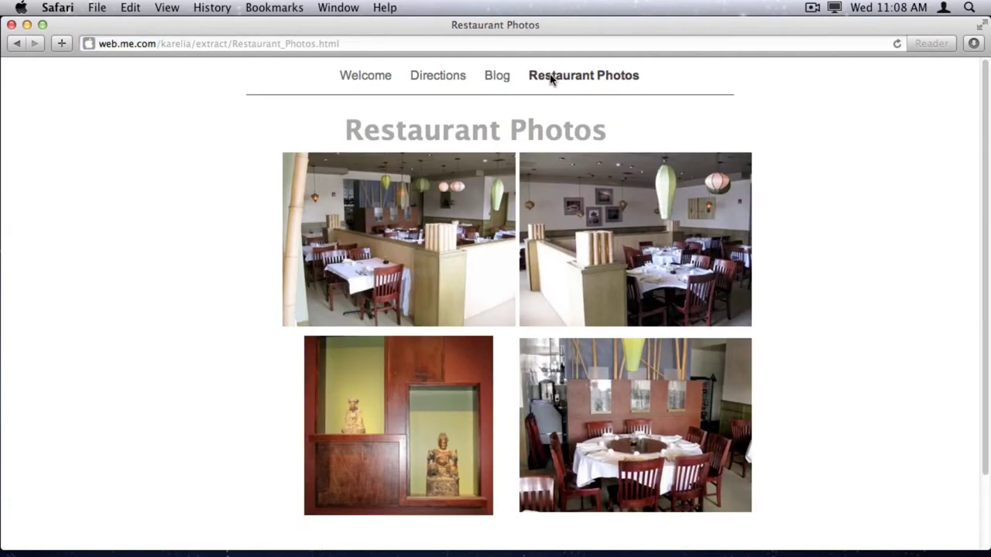
click(382, 77)
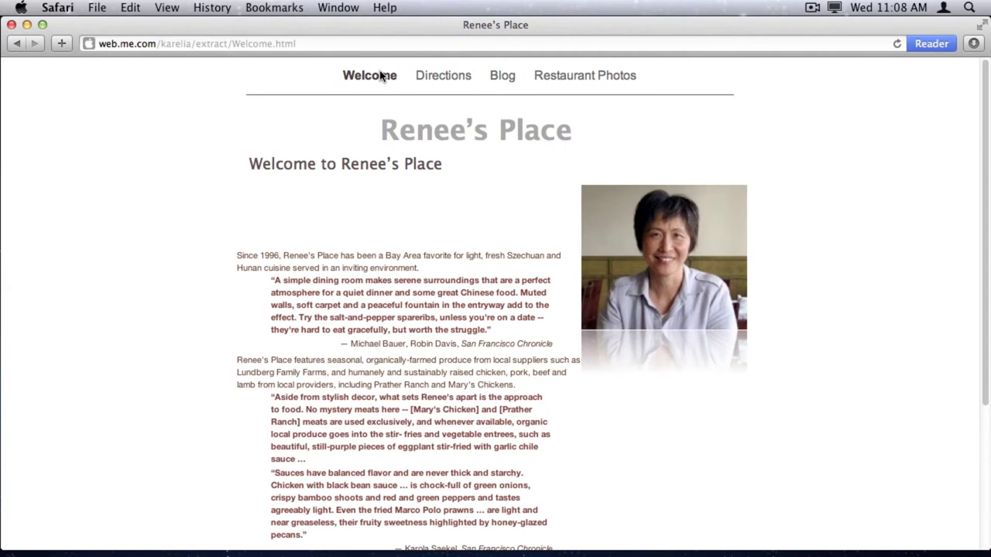
click(76, 8)
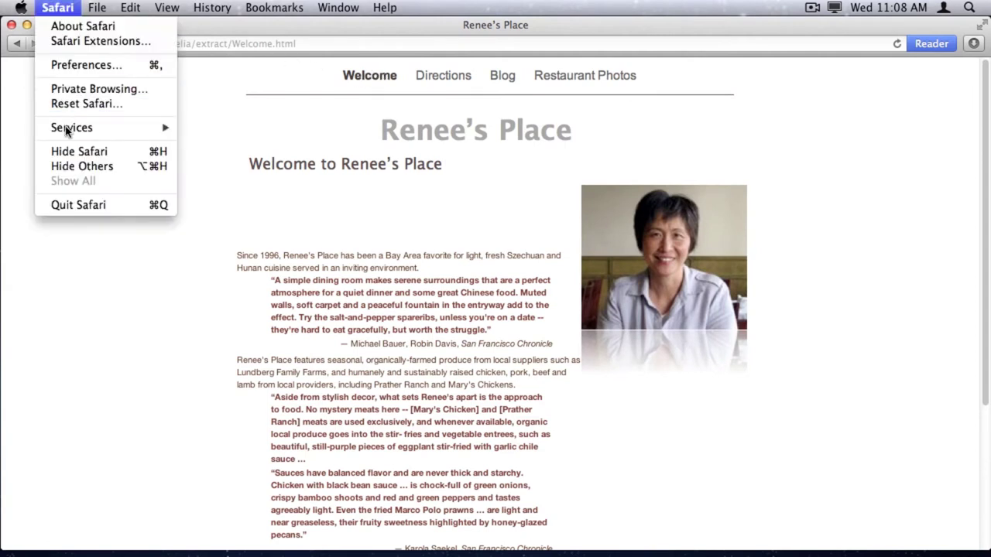
Hide Safari, launch Sandvox, and start extracting an existing iWeb site from its Welcome window
click(67, 152)
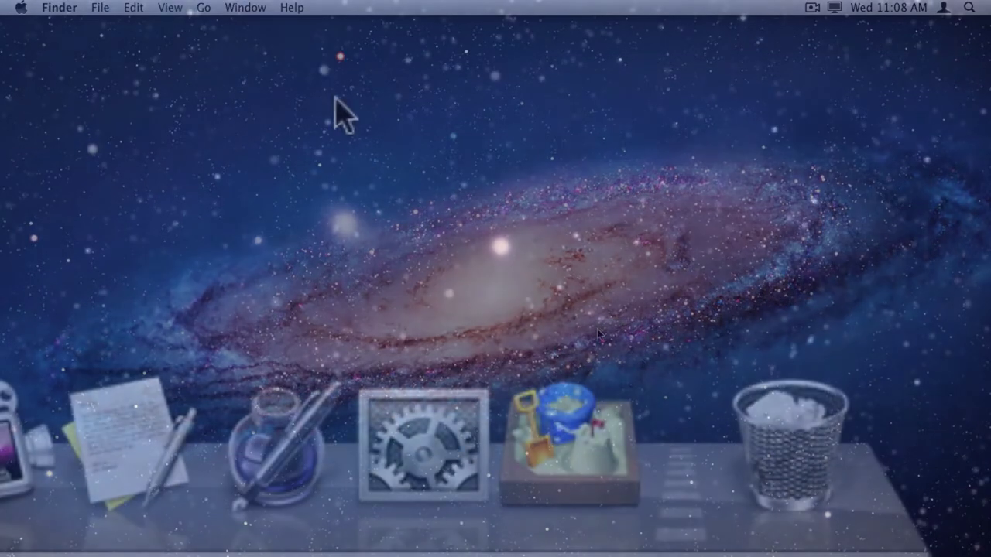
click(575, 464)
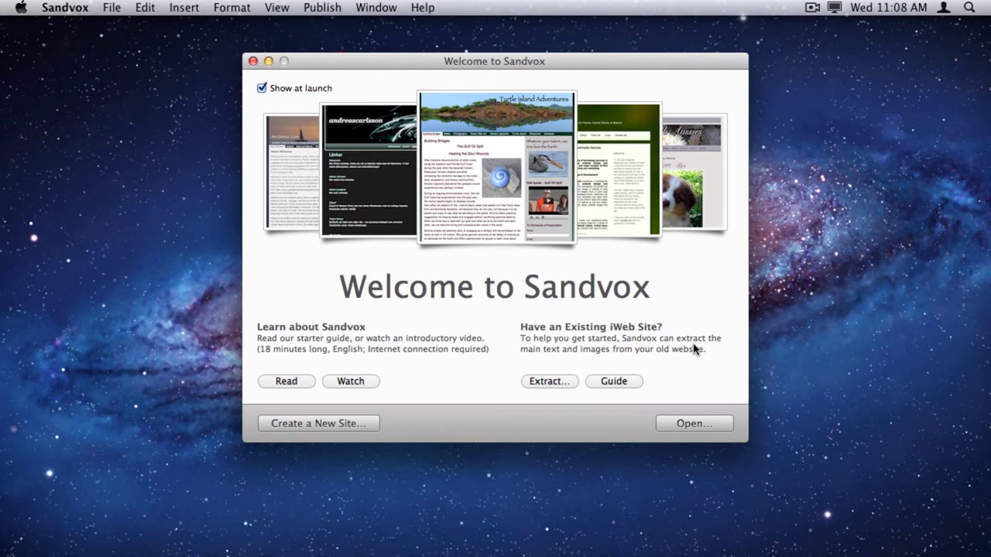
click(562, 386)
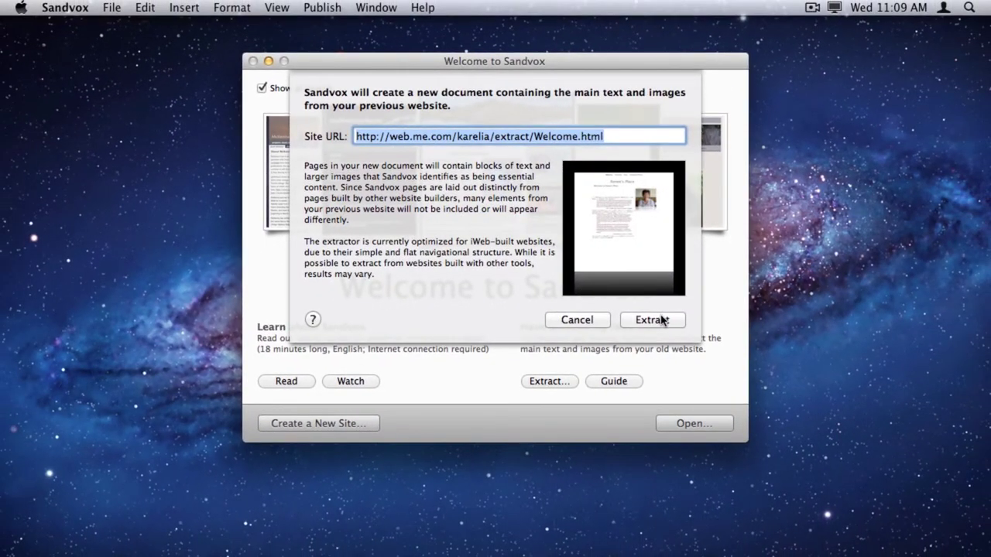
click(660, 319)
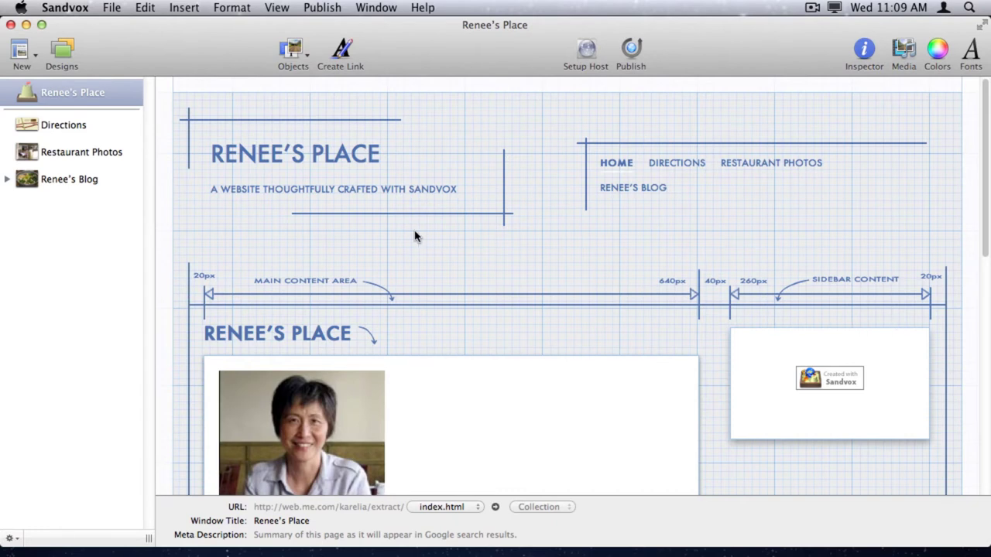
Review the extracted Directions, Restaurant Photos and Renee's Blog pages
scroll(414, 236, down, 5)
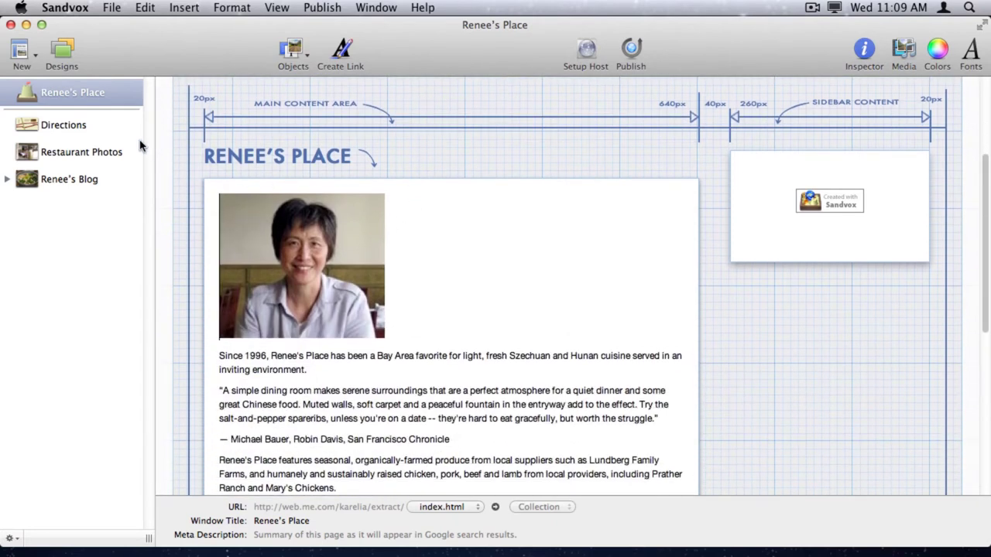
click(90, 130)
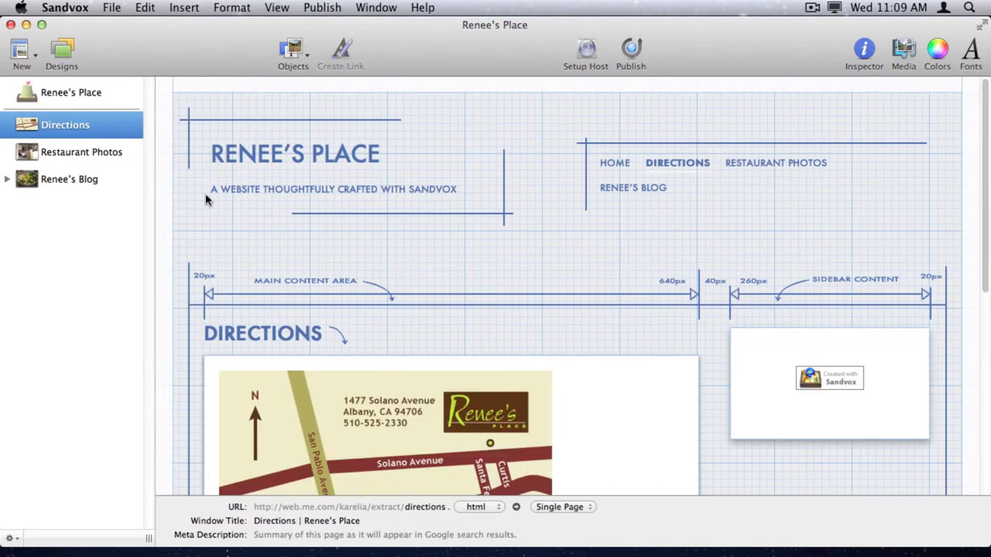
scroll(262, 222, down, 4)
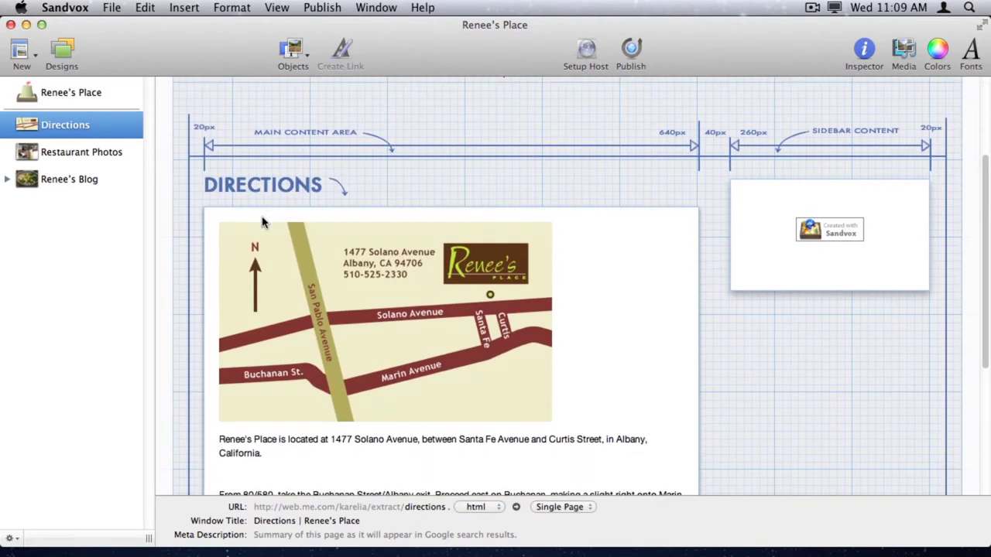
scroll(261, 222, down, 2)
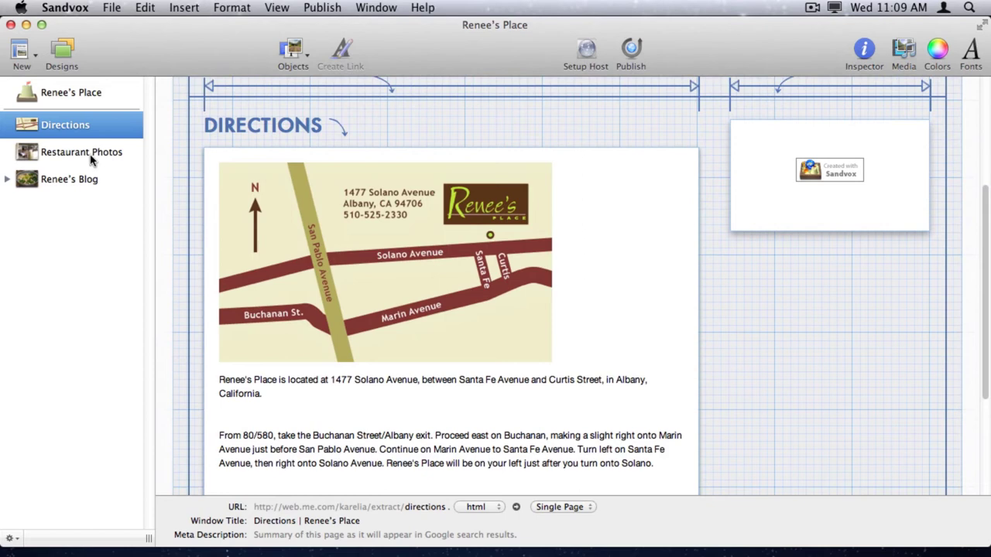
click(90, 158)
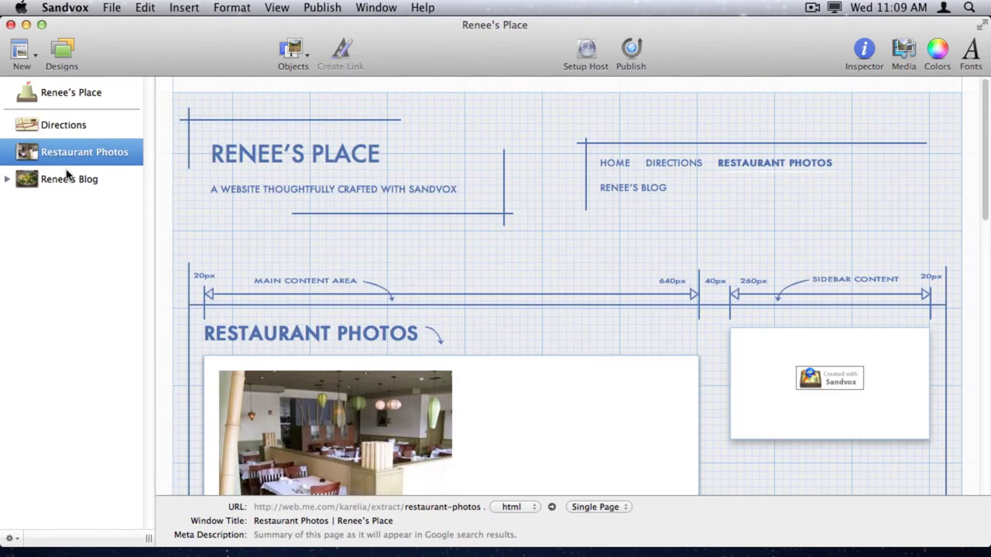
click(79, 179)
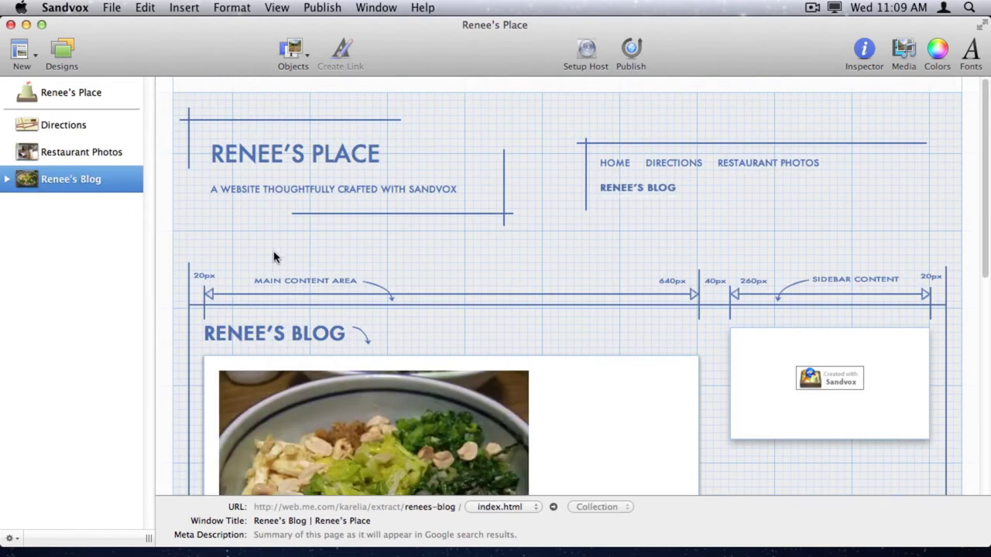
scroll(273, 257, down, 10)
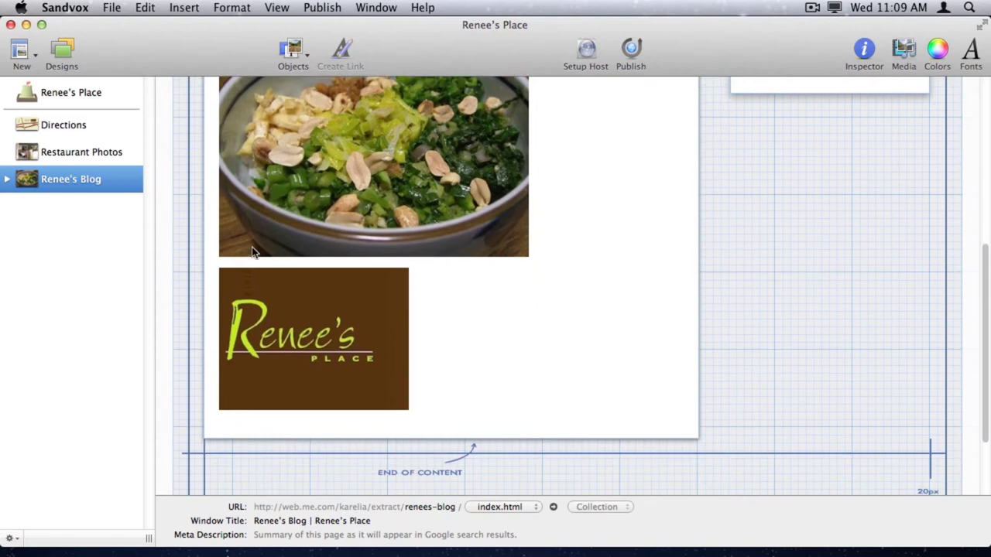
Expand Renee's Blog and inspect its Blog Archive page and both My Blog posts
click(7, 179)
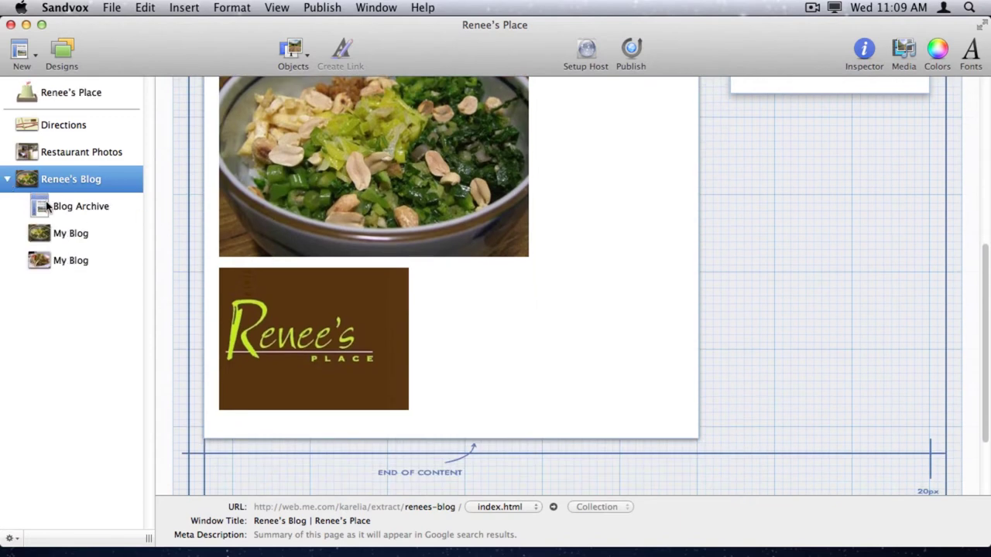
click(48, 208)
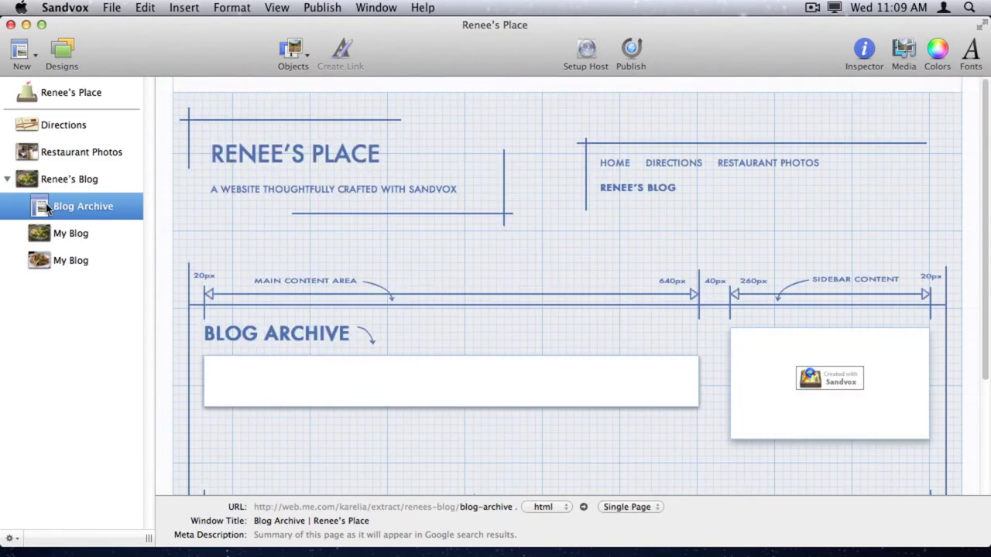
click(48, 236)
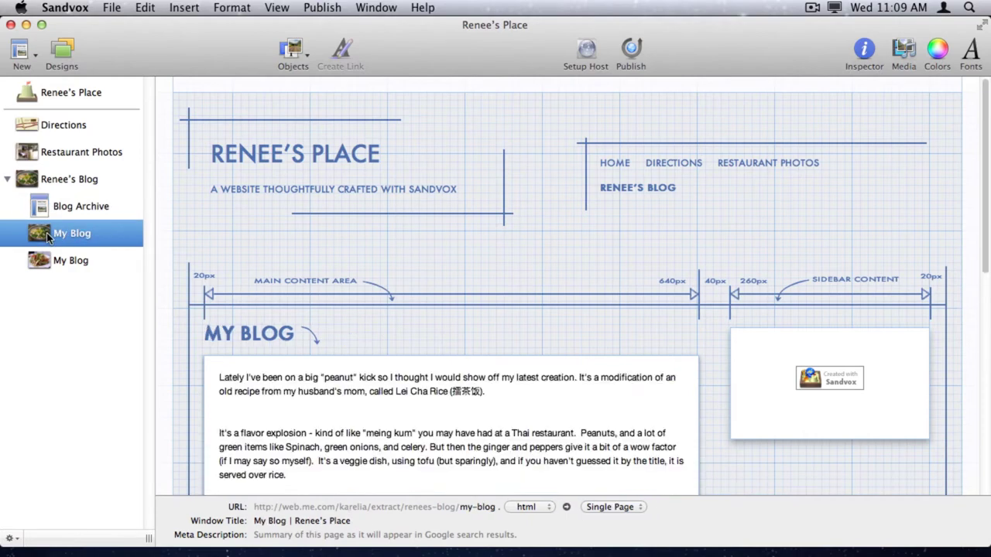
scroll(269, 290, down, 4)
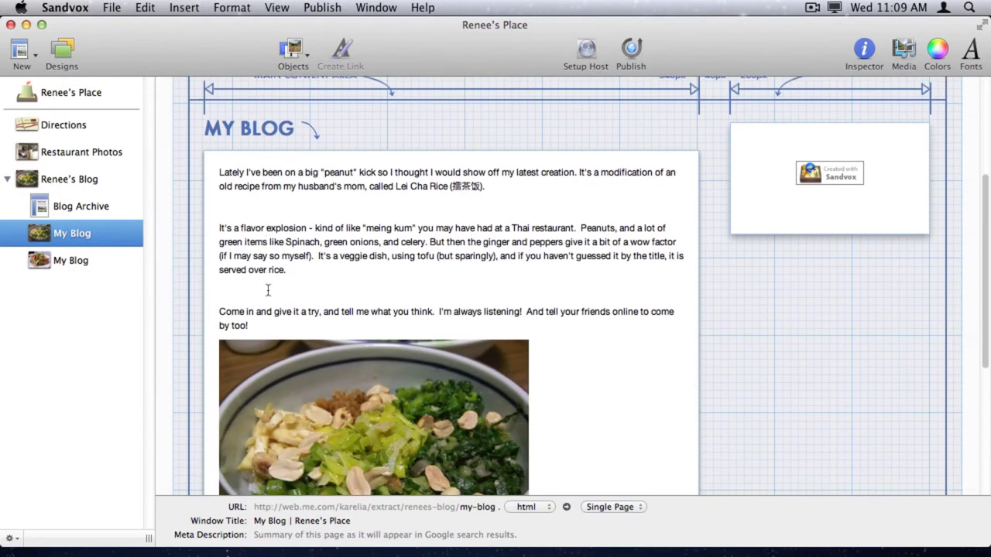
click(92, 261)
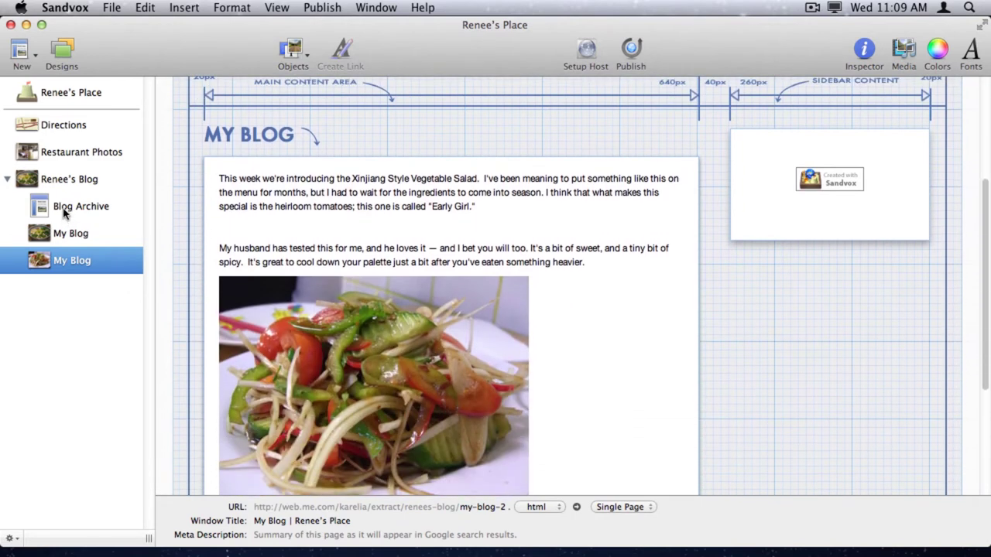
Delete the Blog Archive page from the site
click(65, 214)
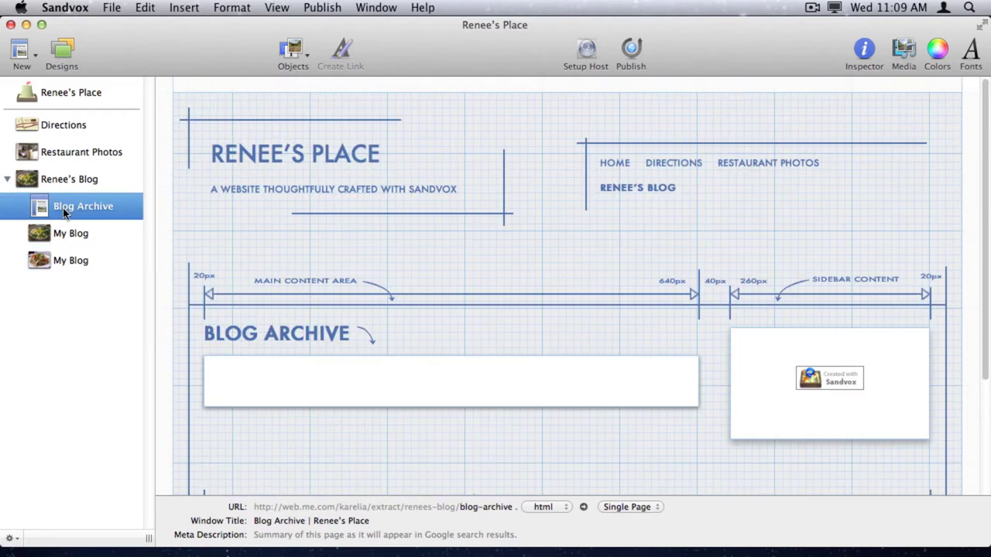
right_click(65, 214)
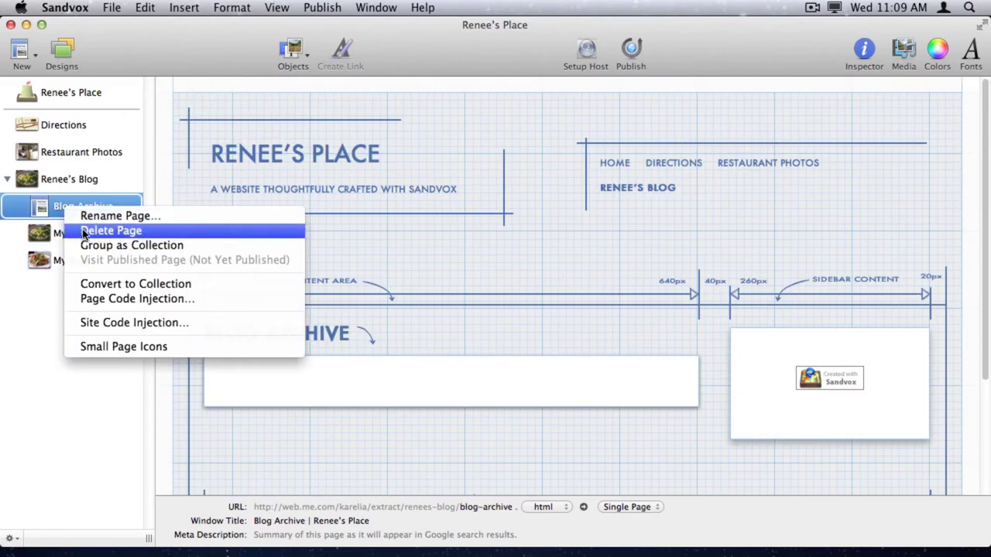
click(84, 231)
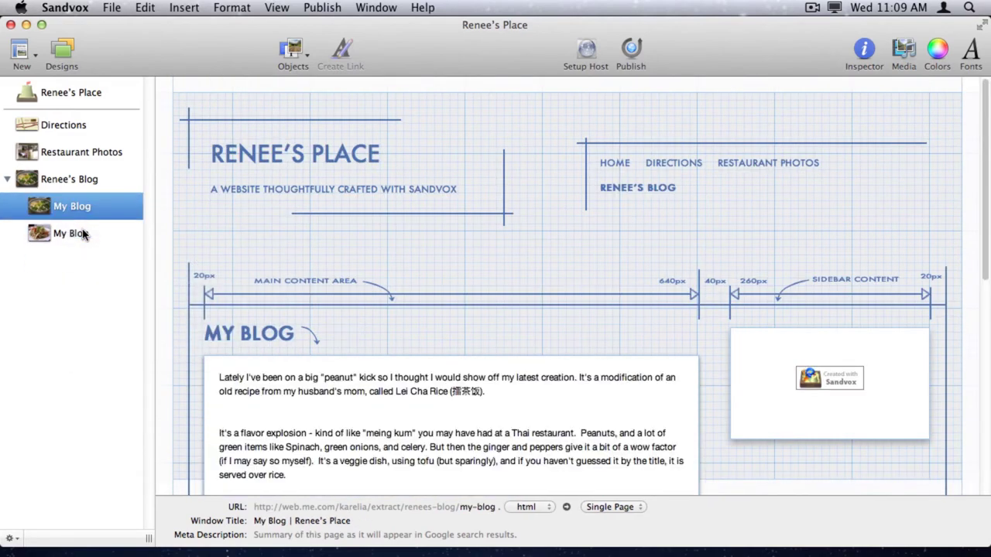
Remove the food photo and the Renee's logo image from the Renee's Blog page
click(68, 180)
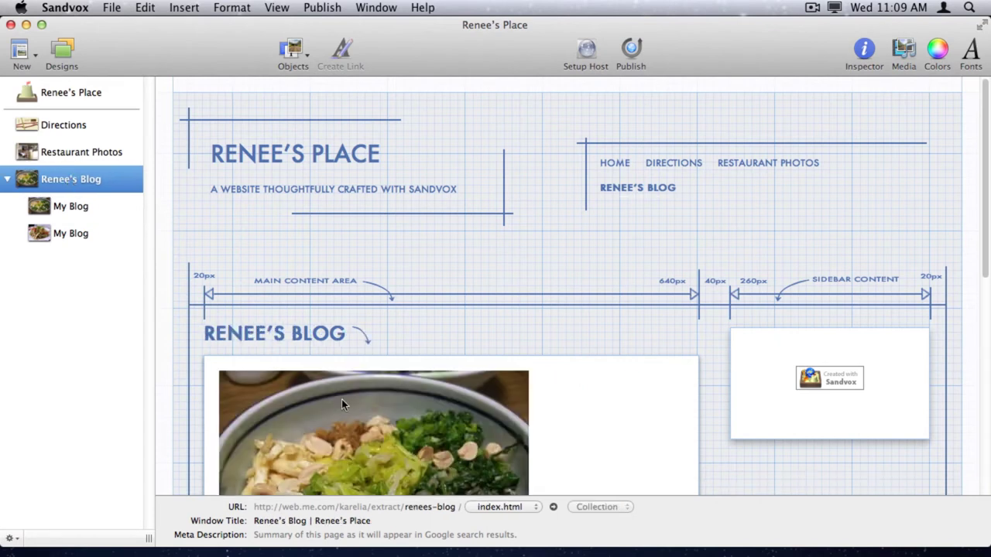
scroll(386, 414, down, 3)
click(371, 406)
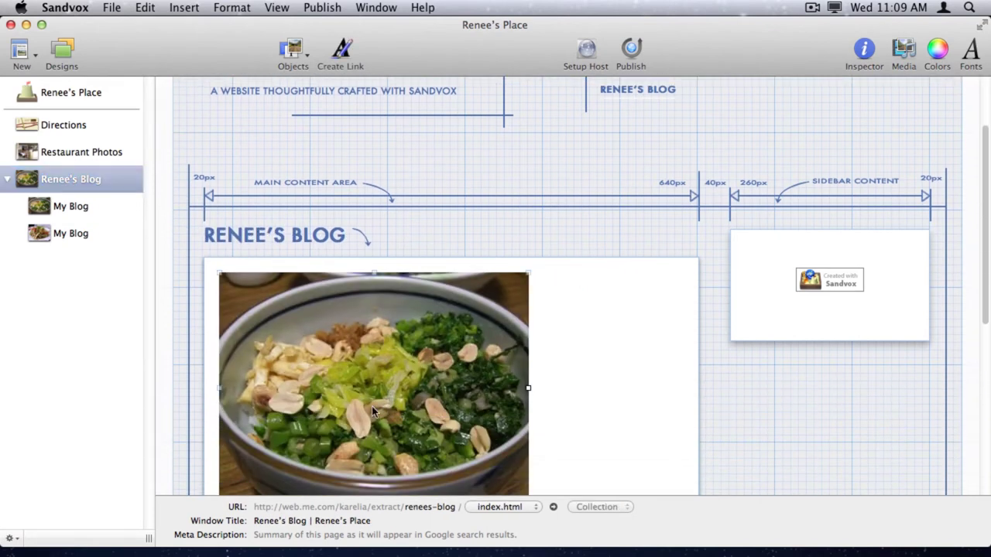
key(super+v)
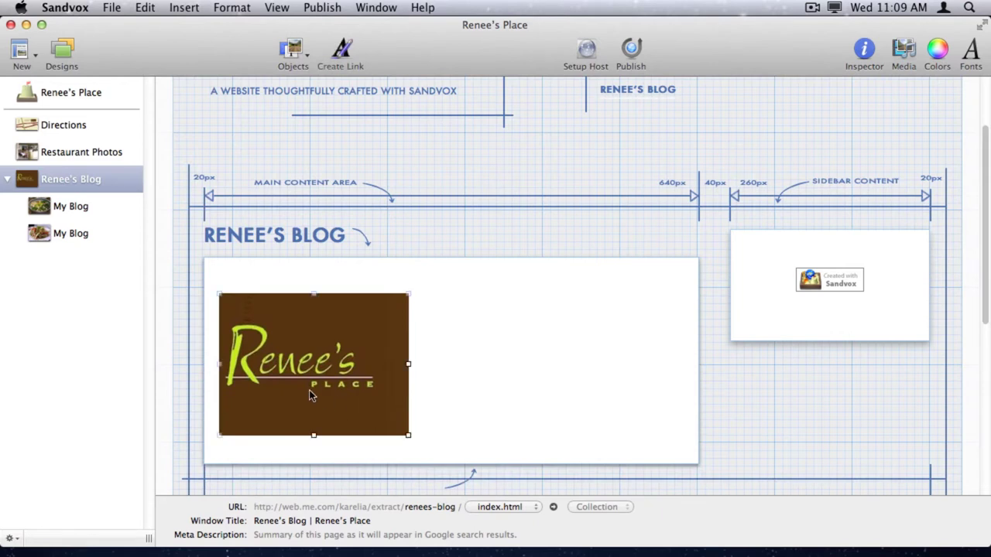
key(BackSpace)
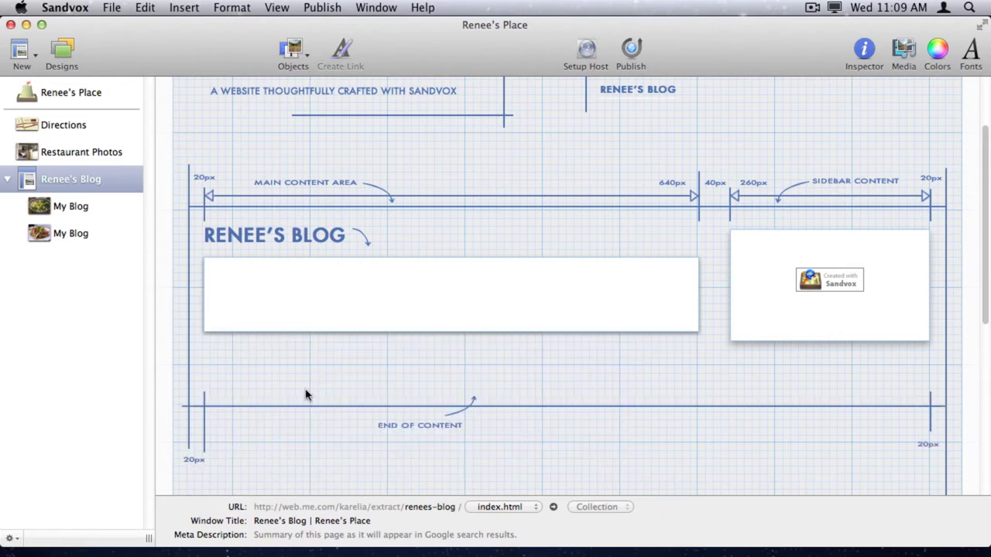
click(288, 51)
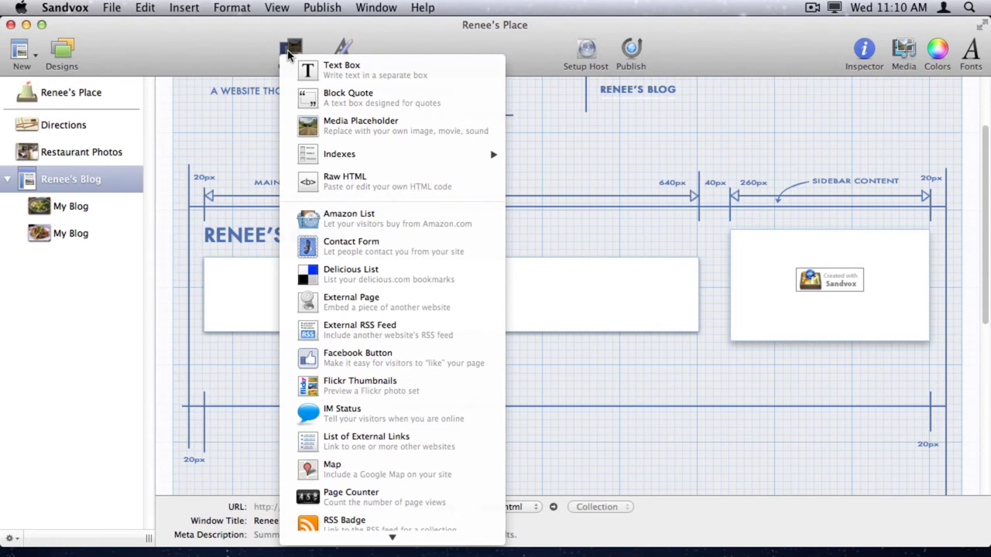
Insert a Titles & Summaries index of the two My Blog posts into Renee's Blog
mouse_move(297, 153)
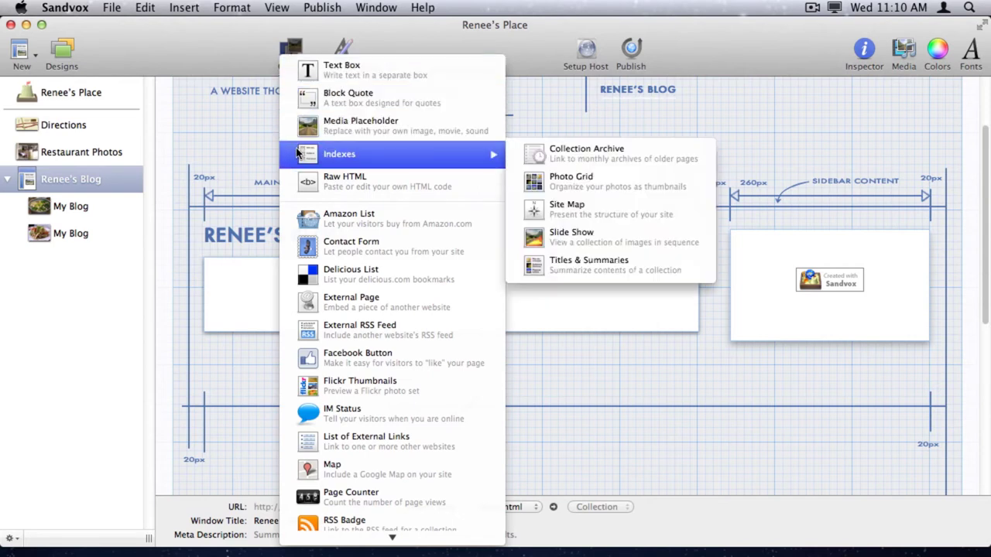
click(576, 263)
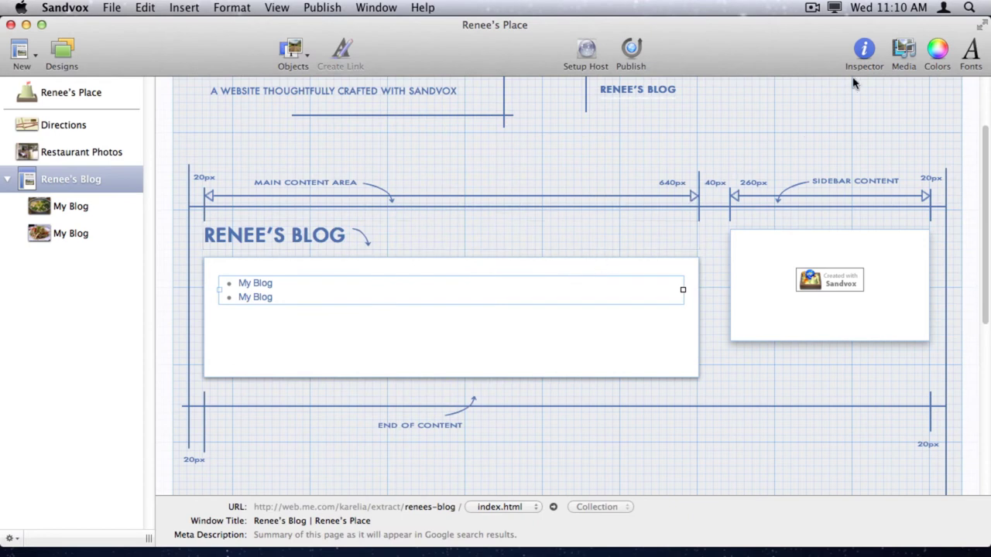
Switch the blog index layout to full articles and scroll through the resulting blog
click(866, 52)
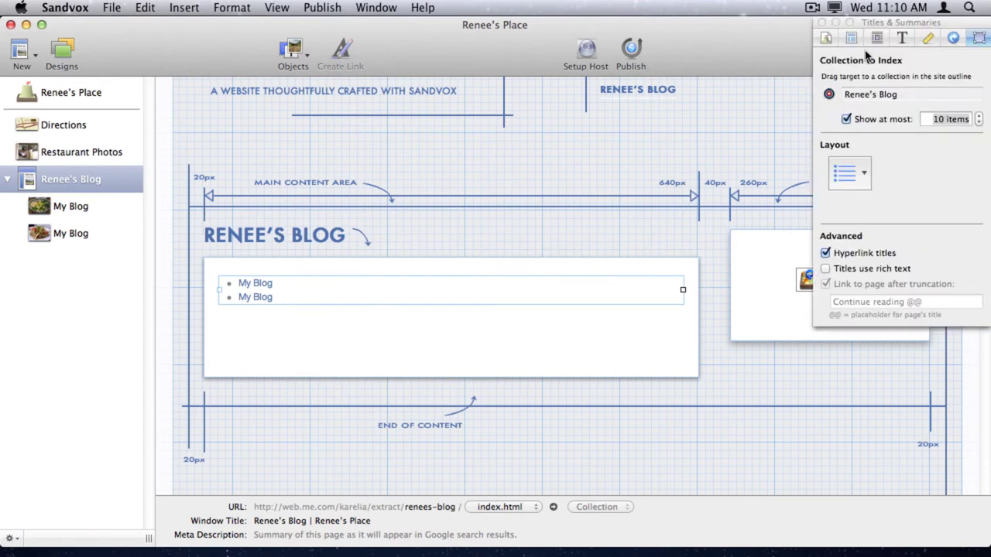
click(851, 174)
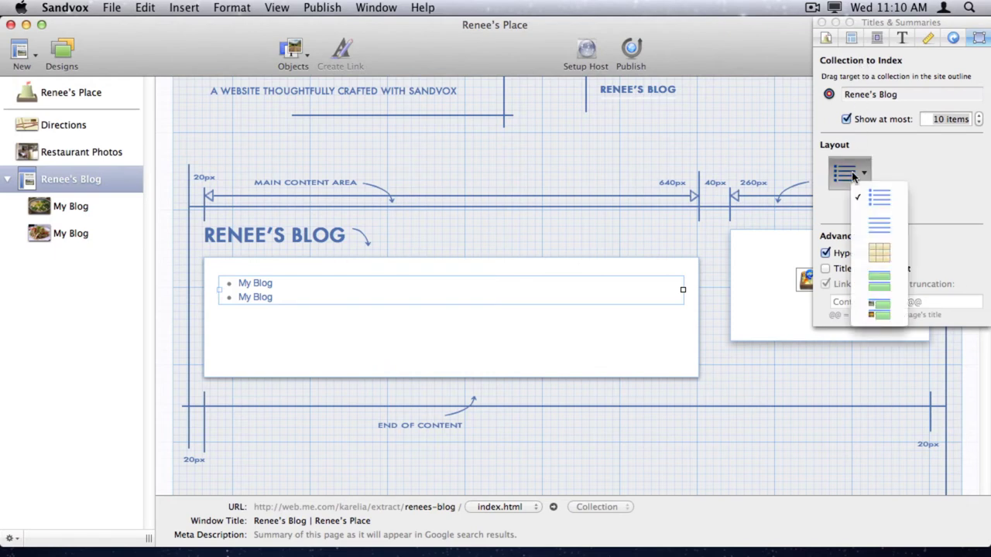
click(877, 280)
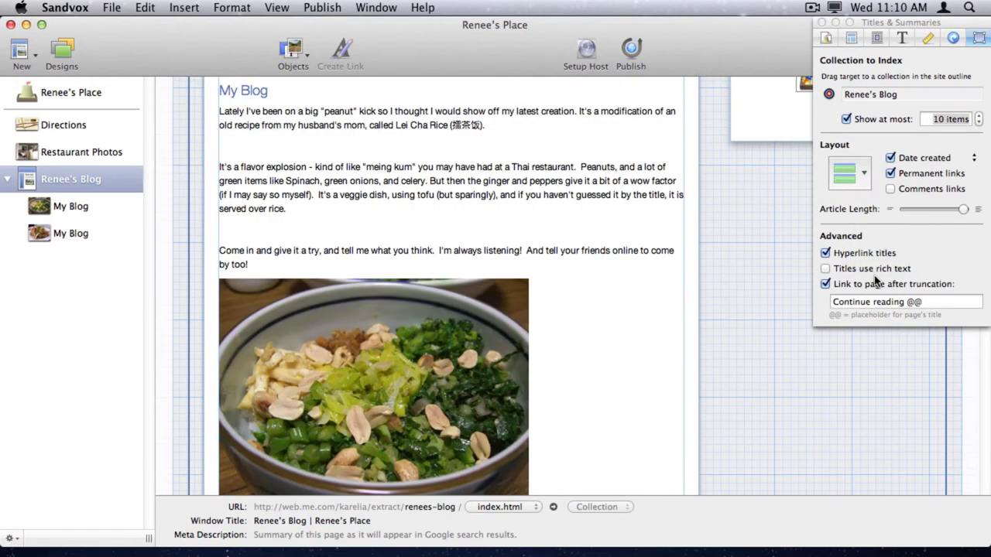
click(739, 240)
scroll(739, 240, up, 5)
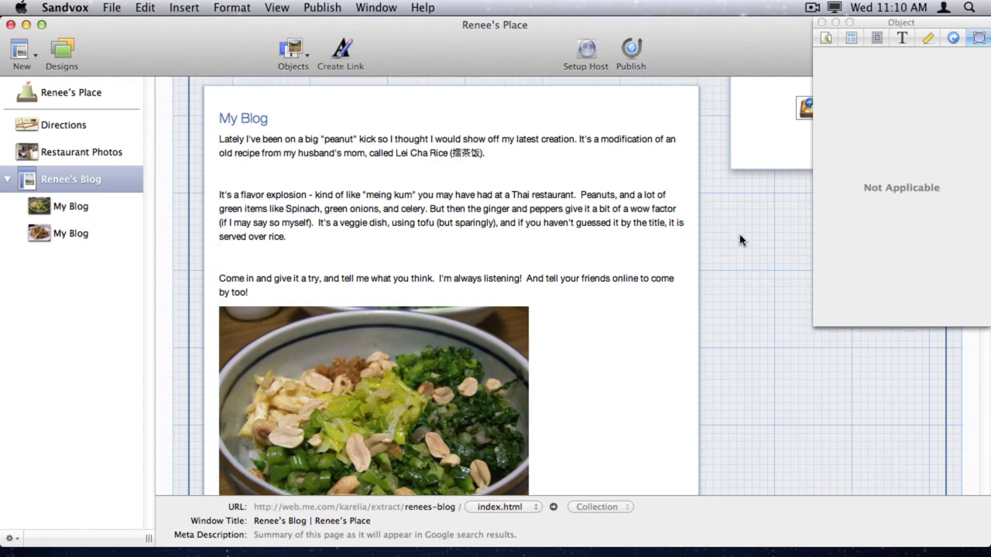
scroll(739, 240, down, 10)
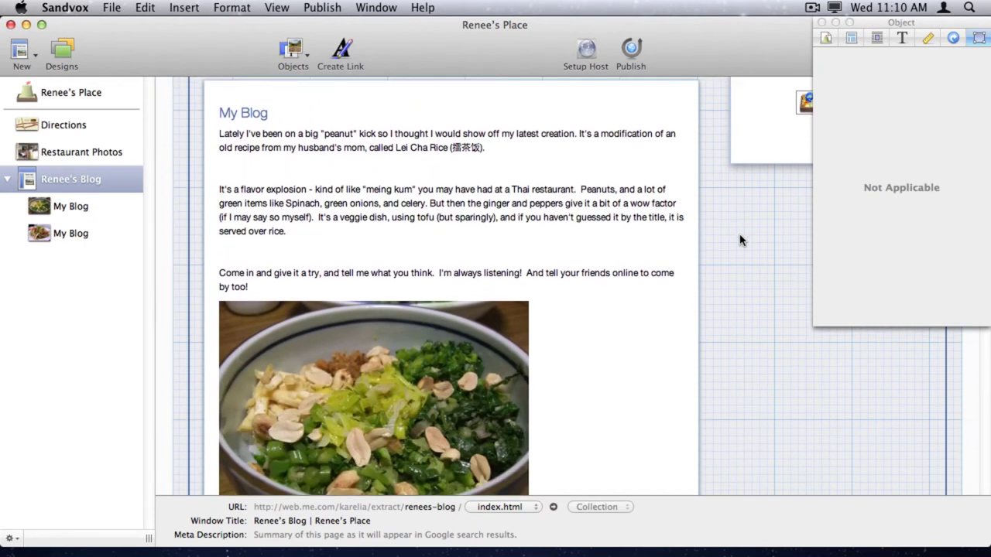
scroll(739, 240, down, 5)
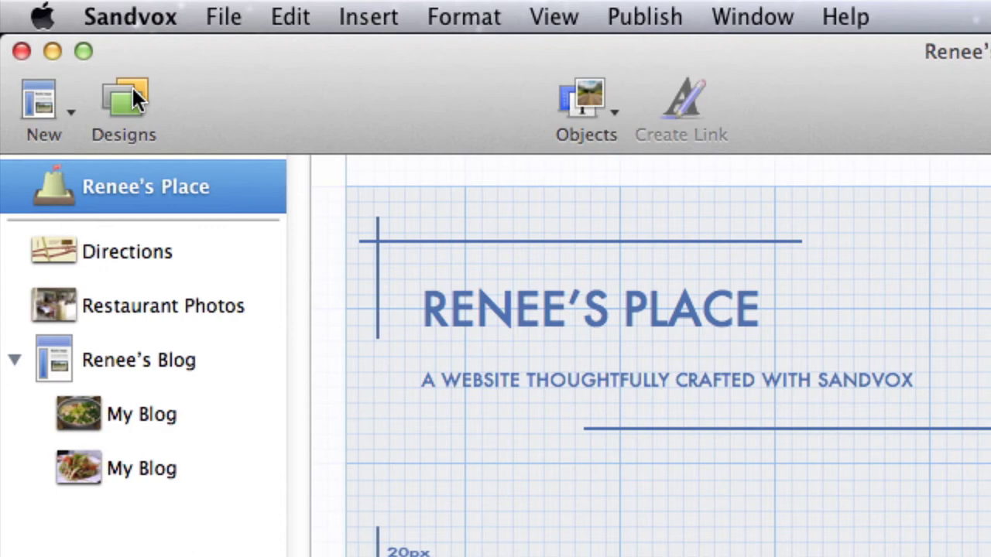
Apply the Brown and Green design to the site in place of Blueprint Modern
click(124, 87)
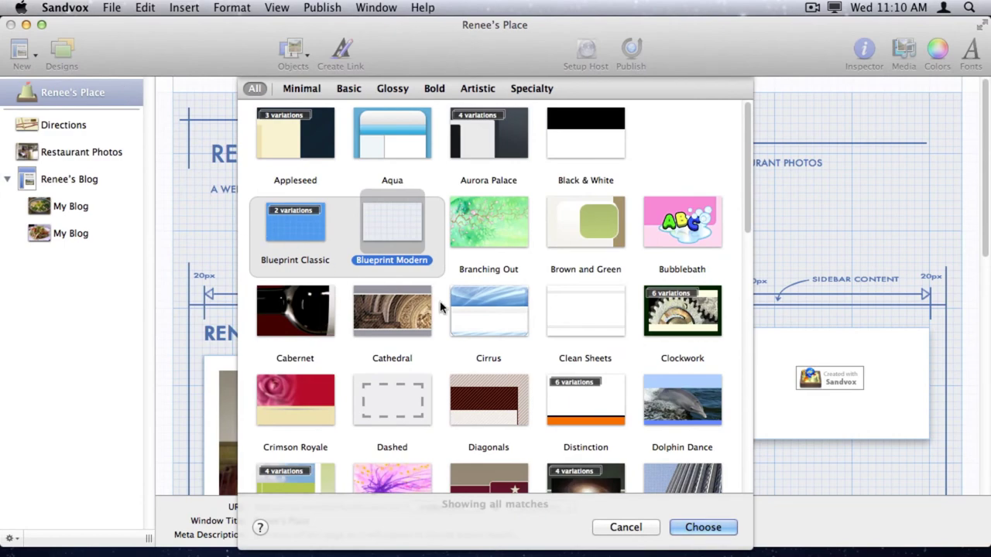
click(585, 224)
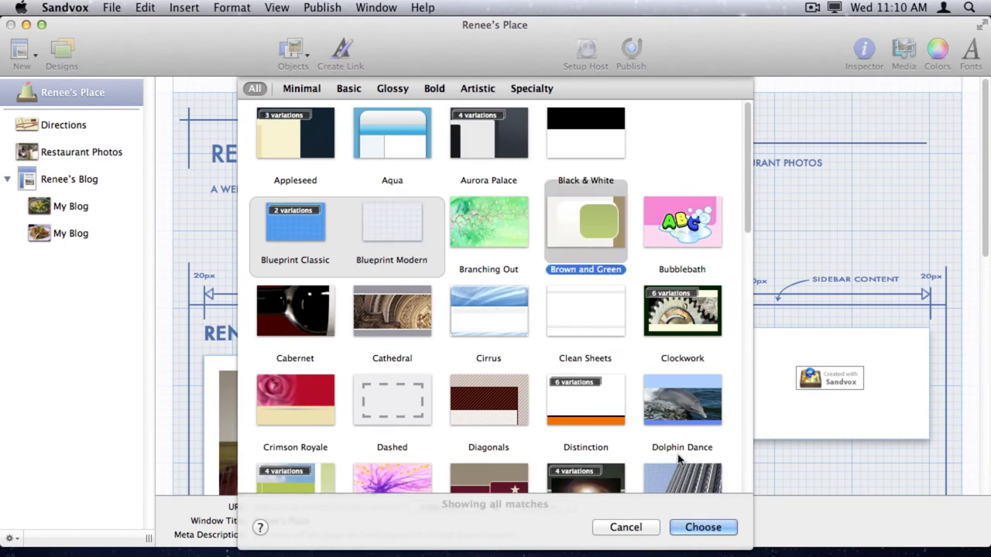
click(705, 533)
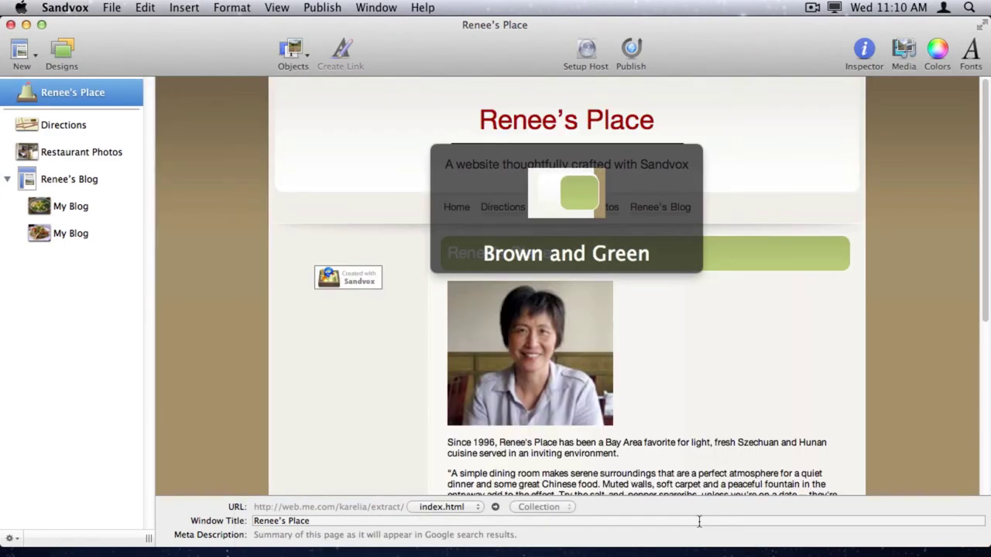
click(38, 126)
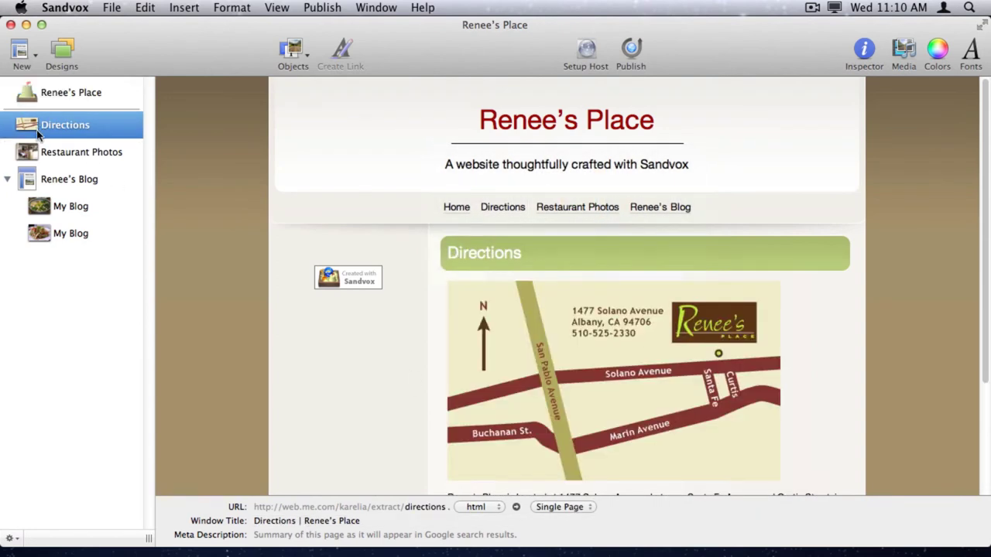
click(43, 155)
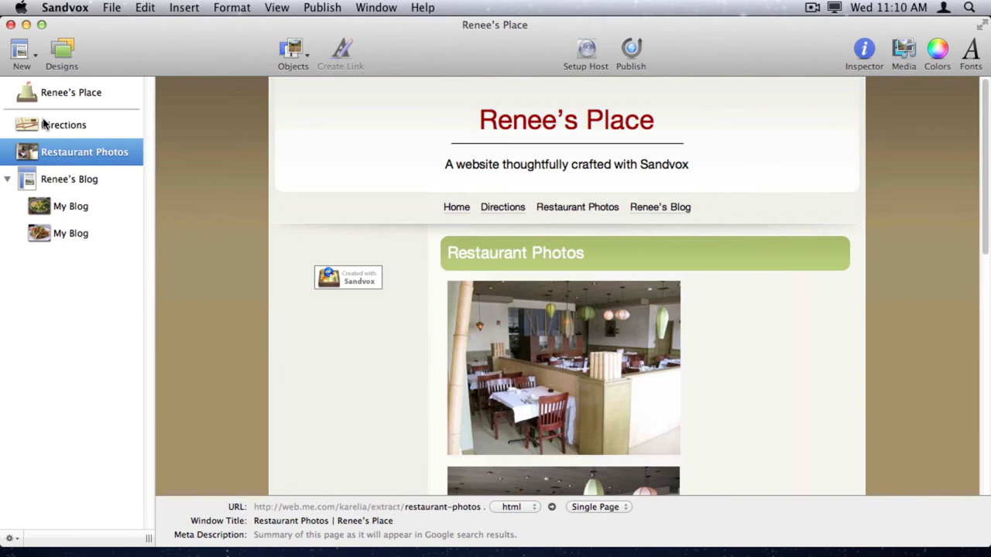
click(54, 96)
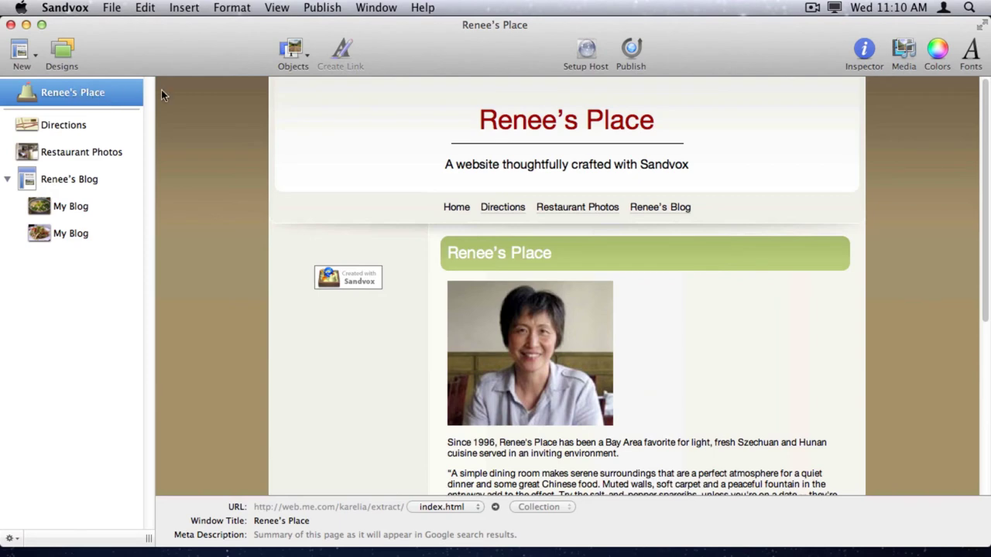
Set the site banner to an Image Fill using the header_top.jpg lantern image
click(864, 50)
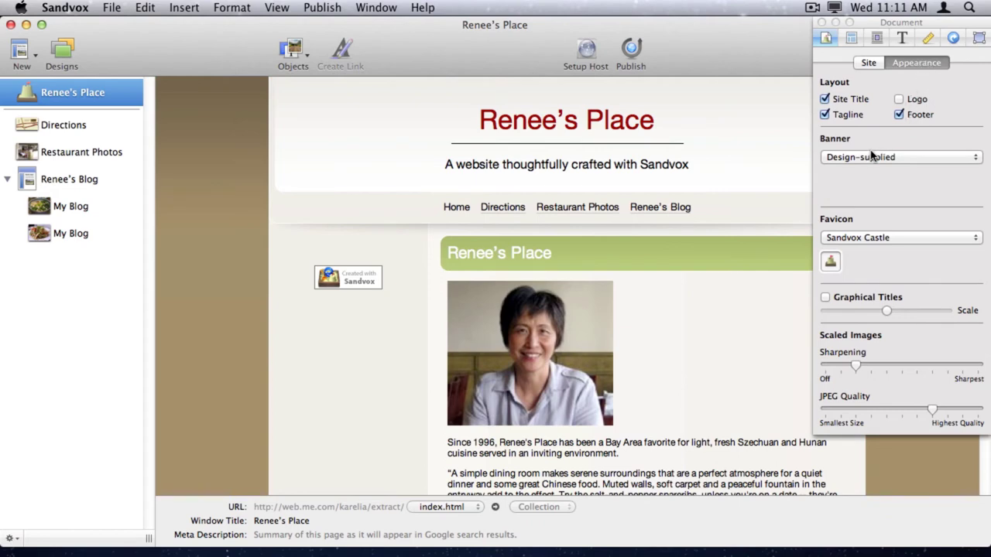
click(861, 157)
key(Escape)
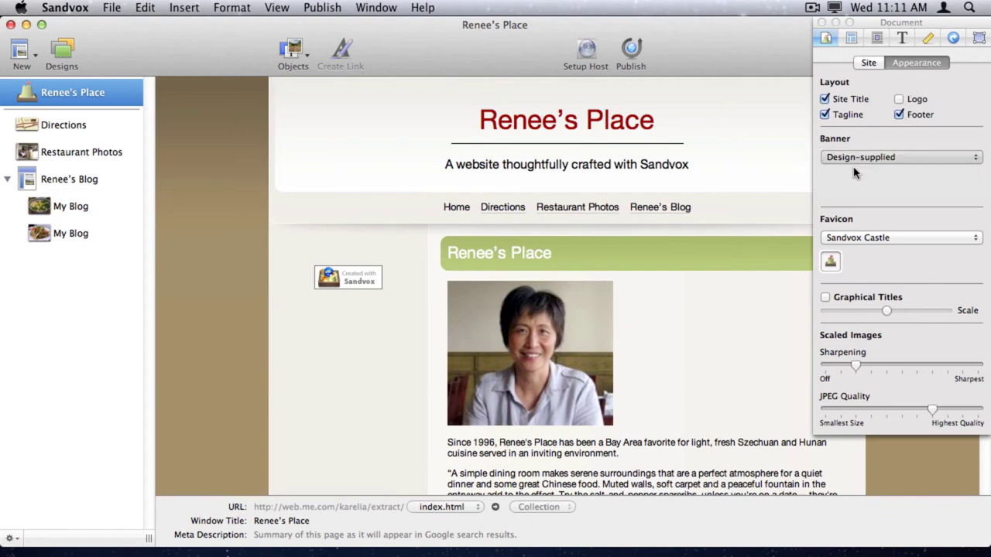
click(861, 157)
click(854, 171)
scroll(672, 271, down, 5)
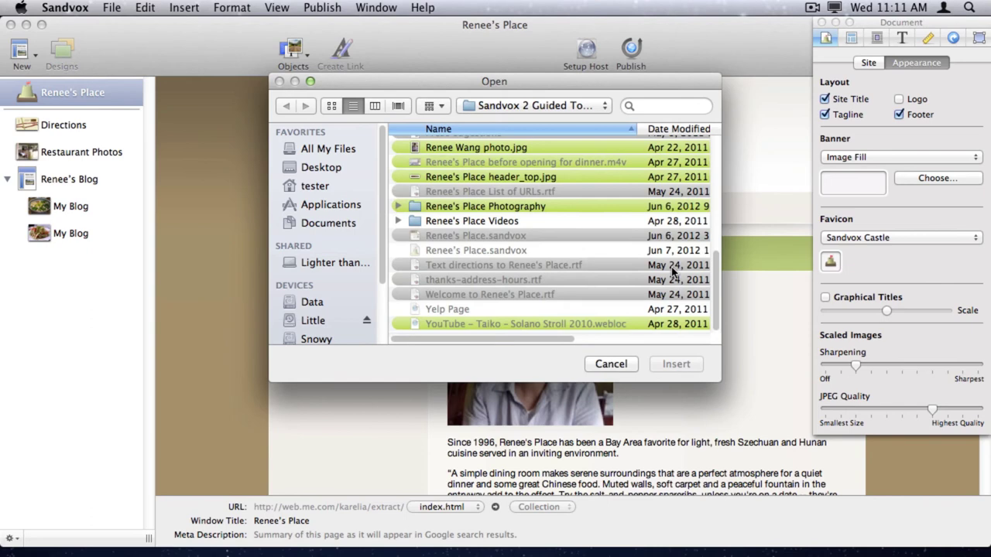
click(504, 178)
click(678, 364)
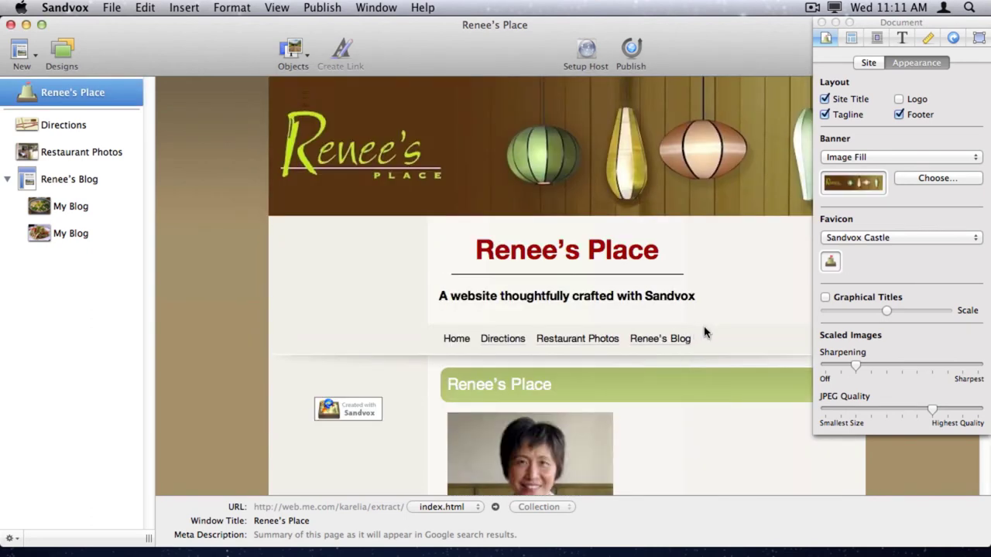
Hide the site title and tagline, then close the Inspector
click(824, 99)
click(824, 115)
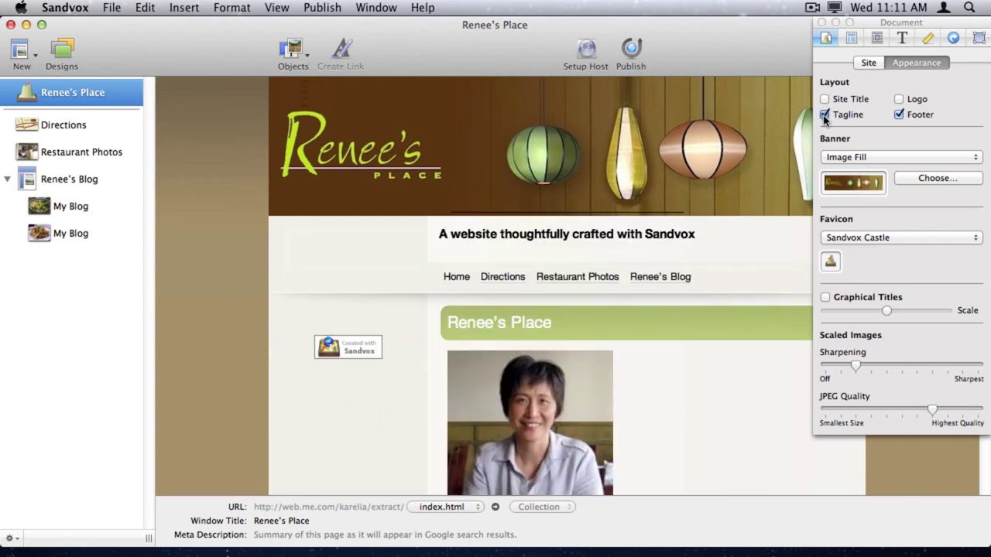
click(821, 23)
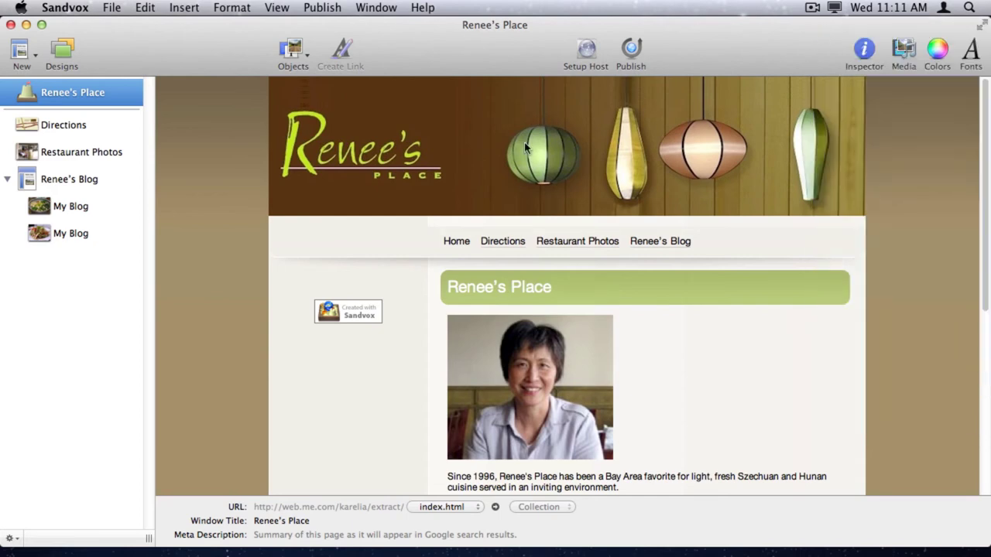
Add an Untitled Text box to the home page's sidebar column
click(365, 290)
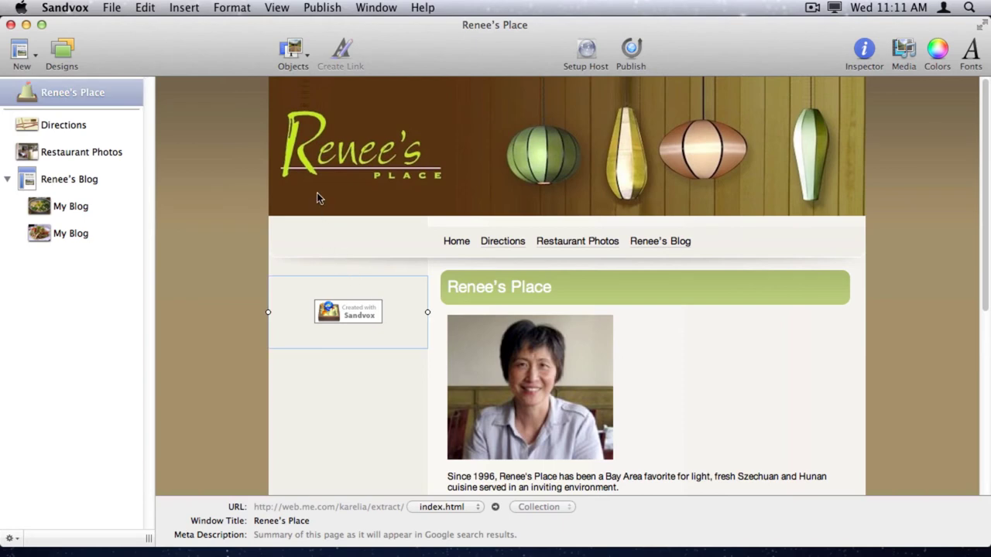
click(292, 49)
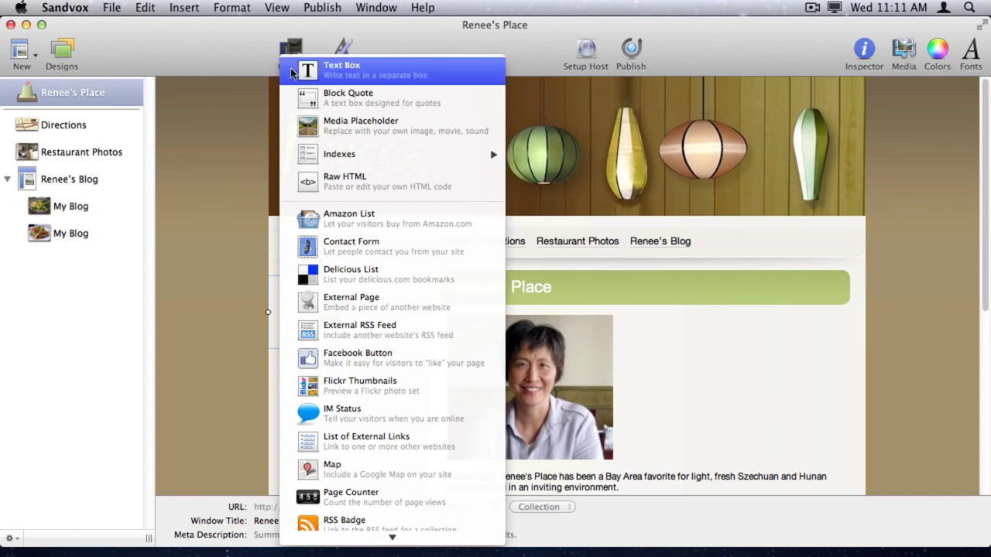
click(293, 71)
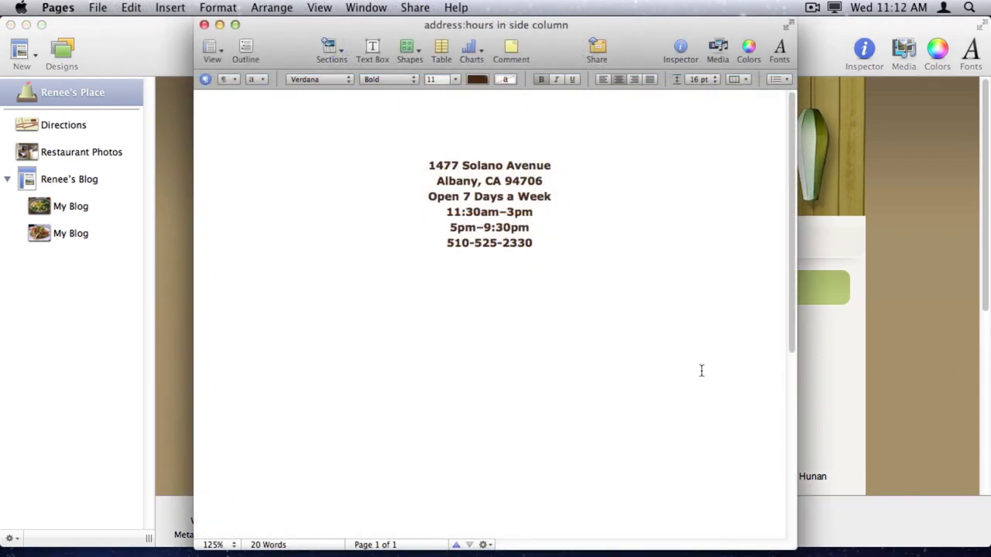
Select the address and hours block in Pages, then close that document without saving
drag(540, 245, 412, 165)
key(super+c)
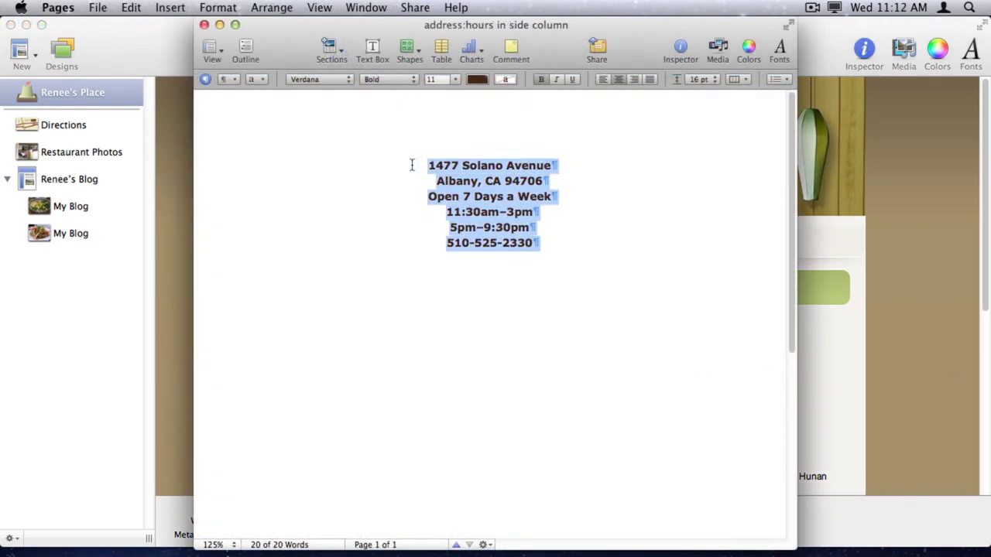
click(204, 25)
click(435, 219)
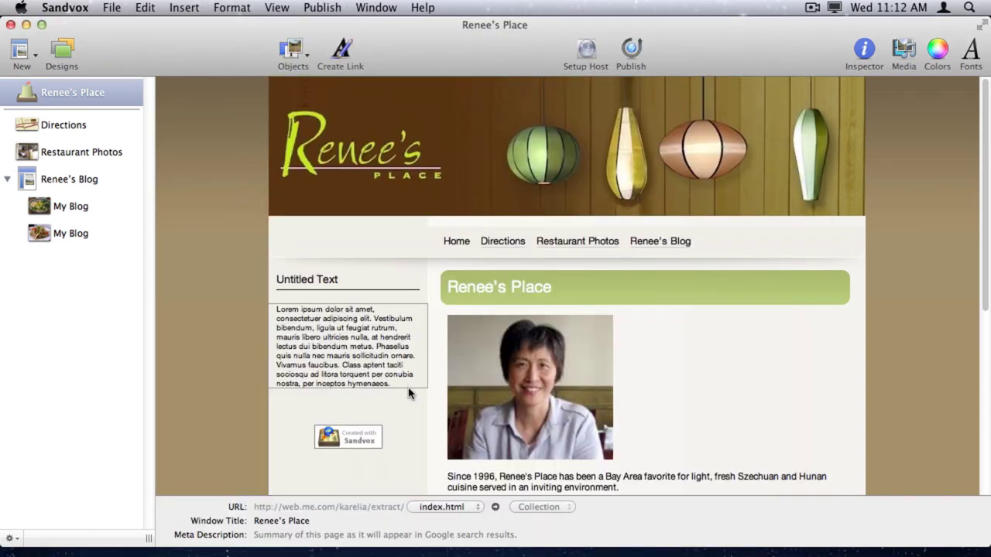
Replace the sidebar box's lorem ipsum placeholder with the pasted address, opening hours and phone number
drag(409, 389, 384, 373)
key(super+a)
key(super+v)
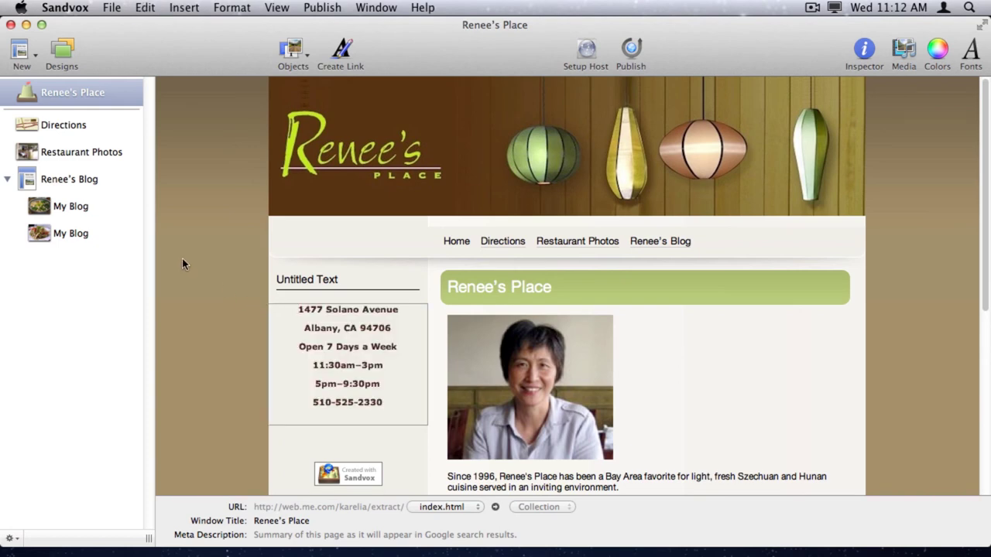
Rename the text box title from 'Untitled Text' to 'Contact Us'
click(288, 281)
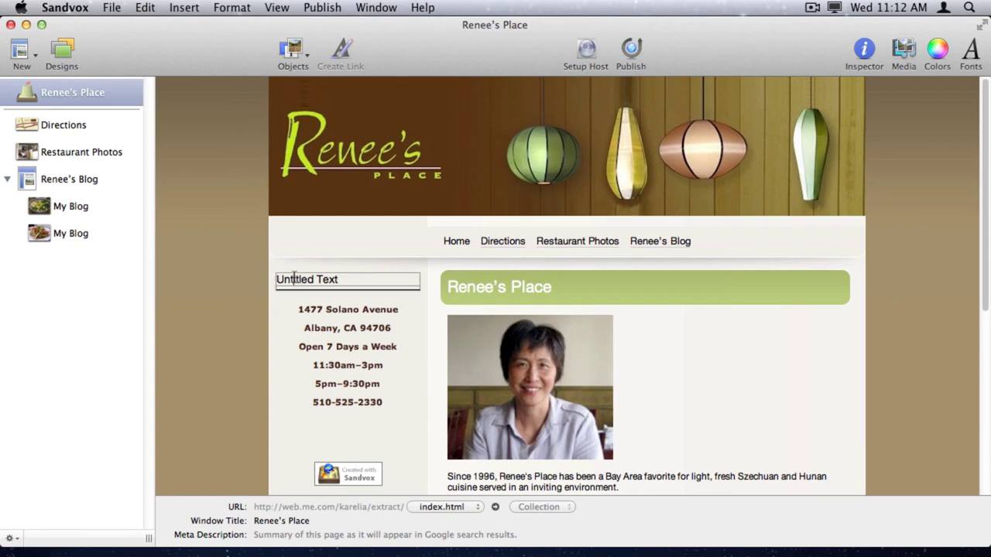
drag(340, 281, 277, 280)
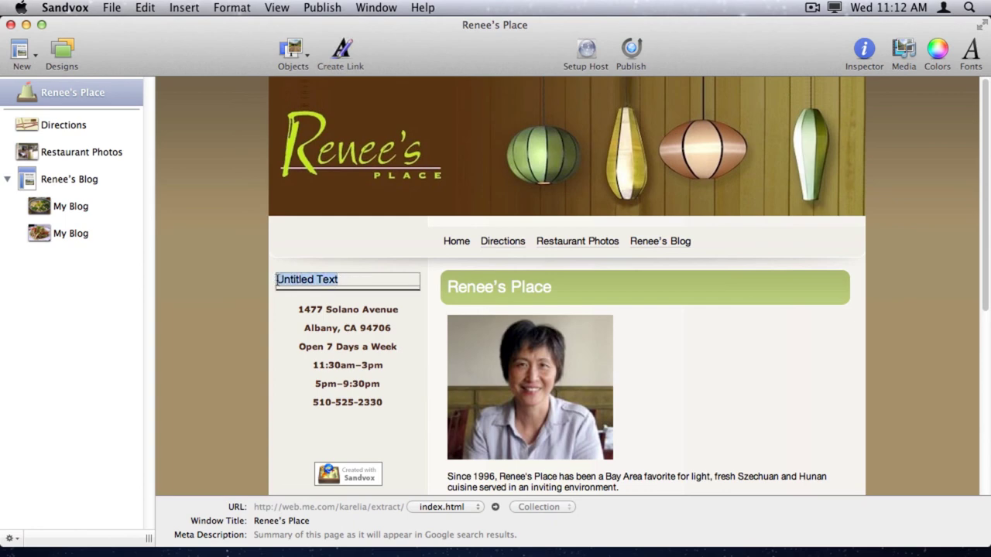
text(Contact)
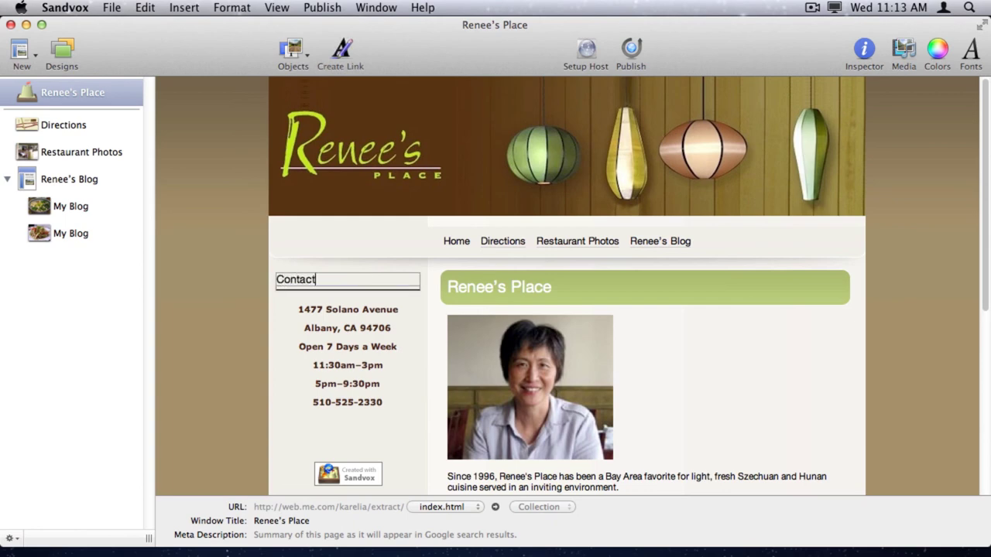
text( Us)
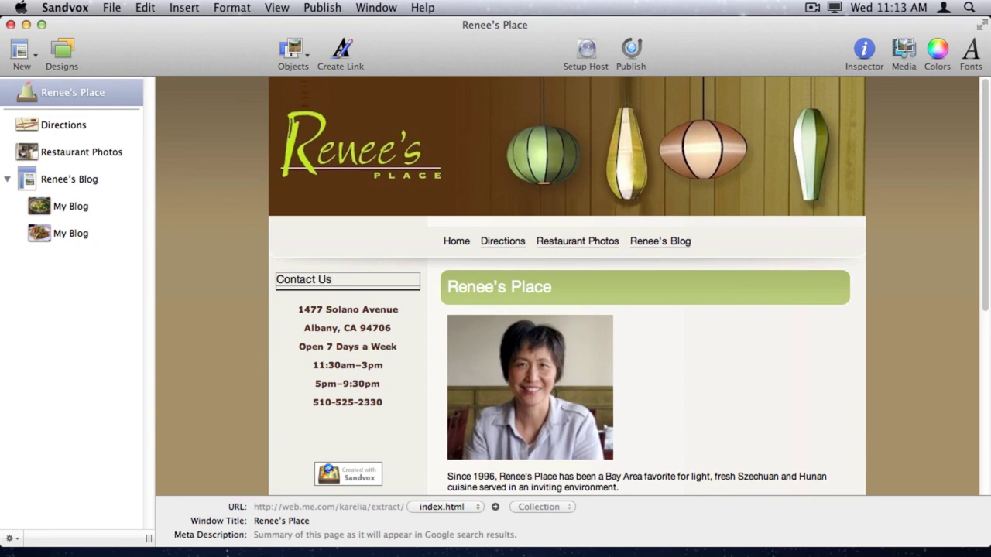